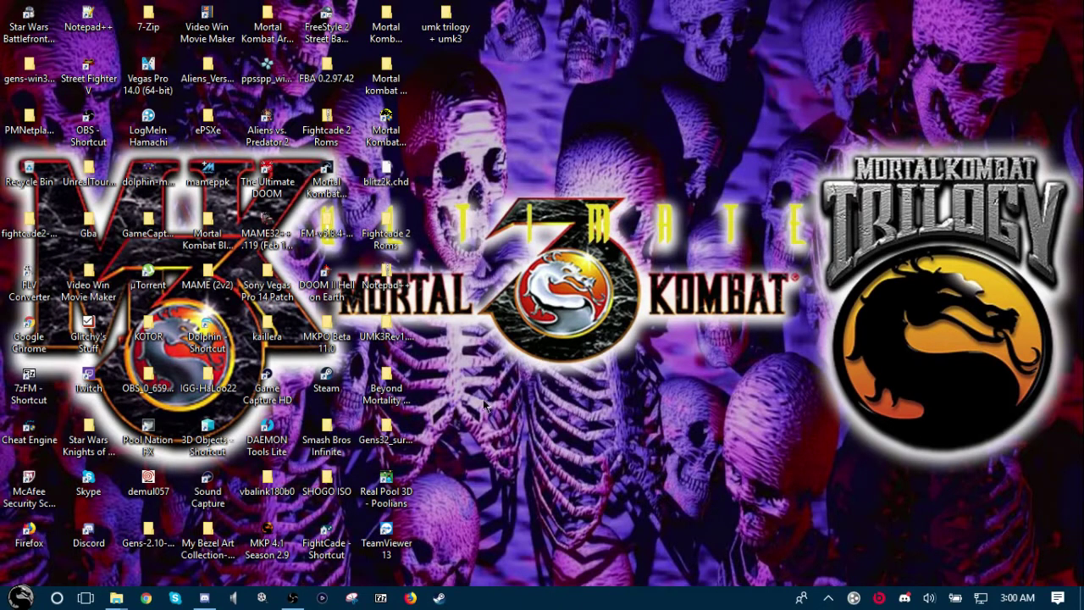
# Launch the MAME32++ .119 emulator from inside its MAME32++ .119 (Feb 16, 2015 + roms) folder
pyautogui.moveTo(124, 598)
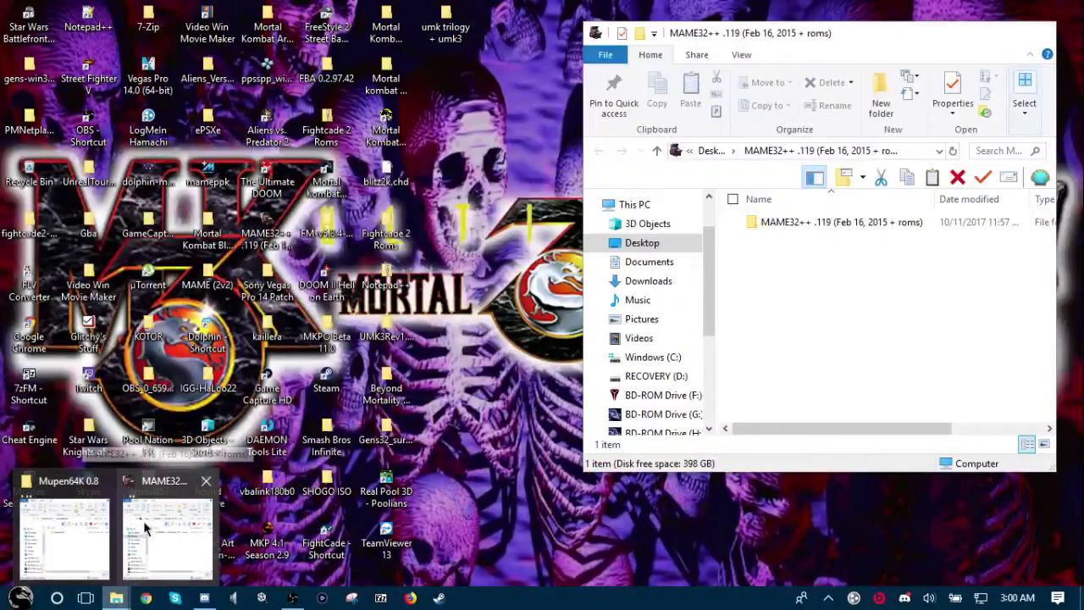
pyautogui.click(141, 531)
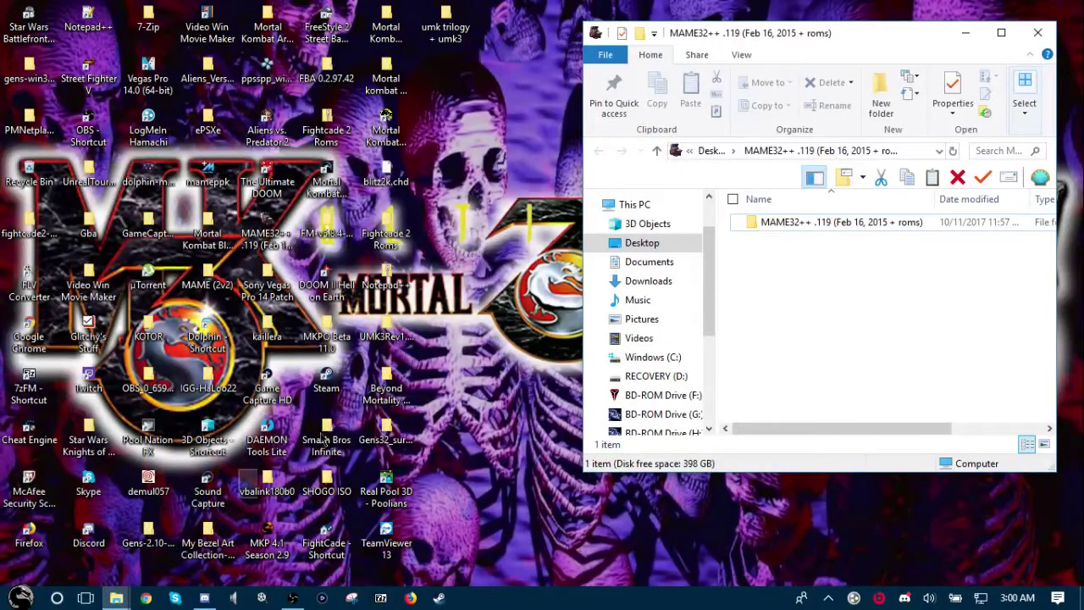
pyautogui.doubleClick(865, 235)
pyautogui.doubleClick(858, 225)
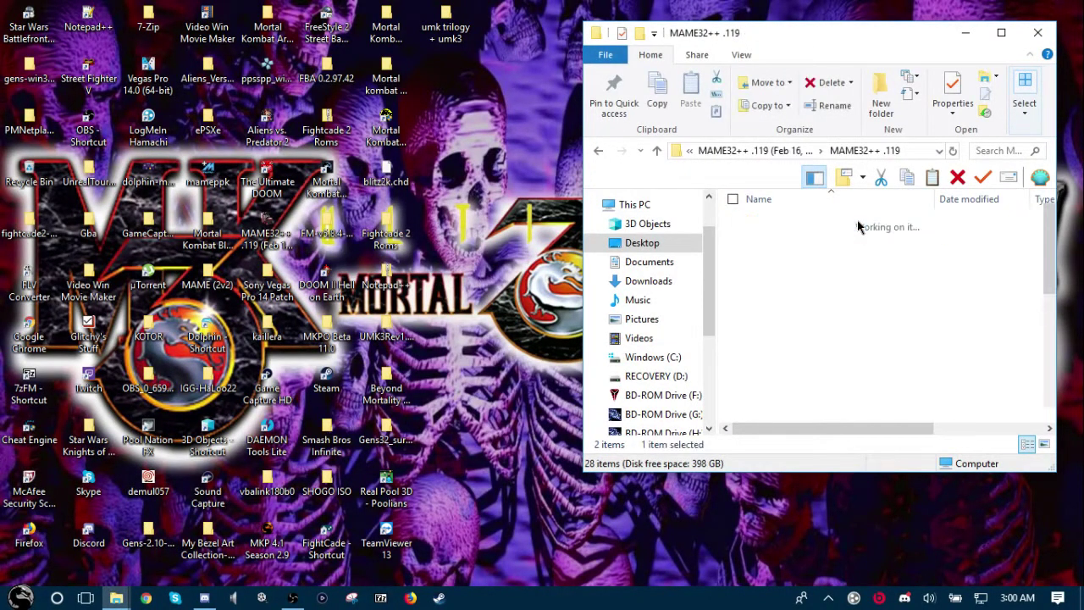
pyautogui.scroll(-5, 822, 267)
pyautogui.click(779, 413)
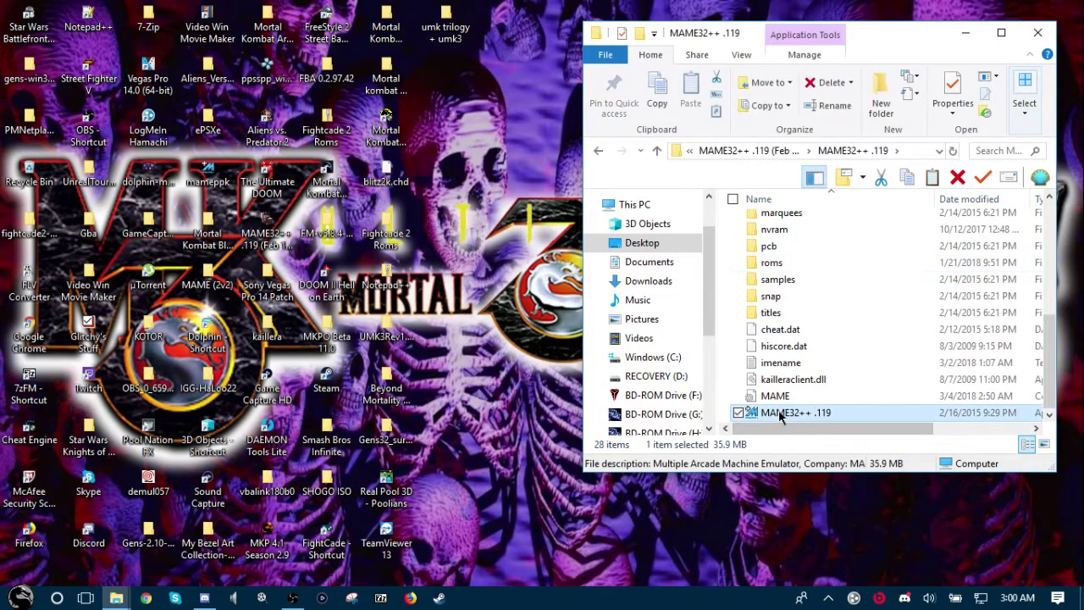
pyautogui.doubleClick(778, 413)
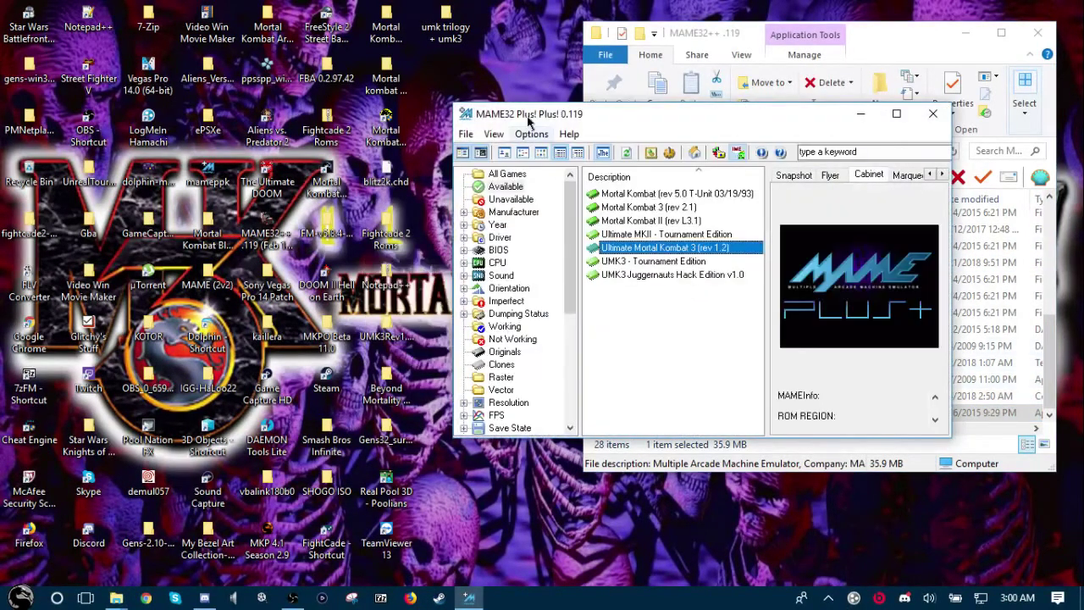
# Open Kaillera NetPlay from MAME32 and change its mode to P2P
pyautogui.click(467, 134)
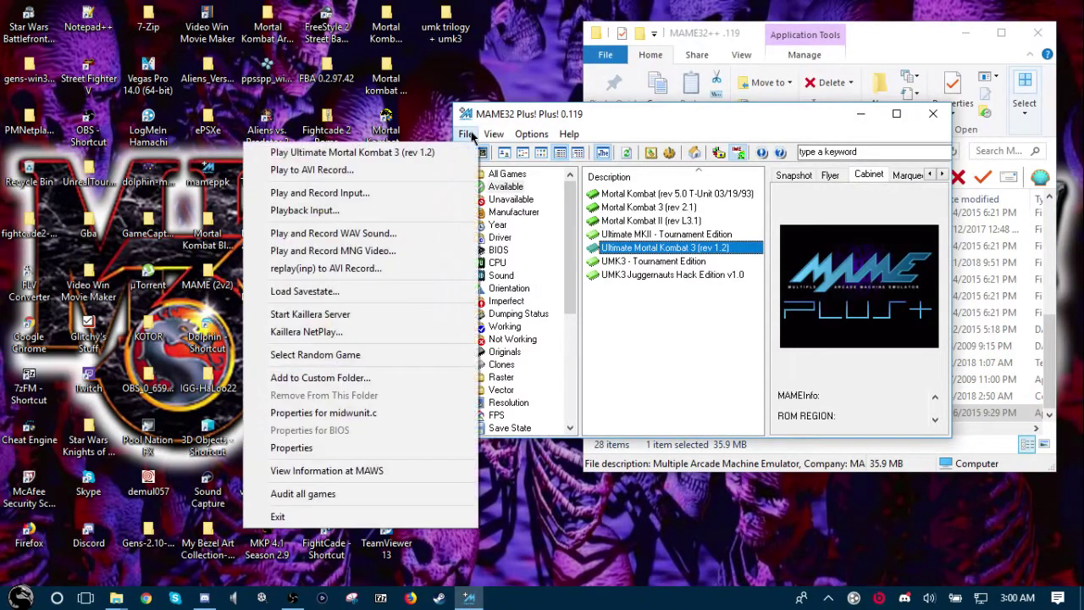
pyautogui.click(366, 334)
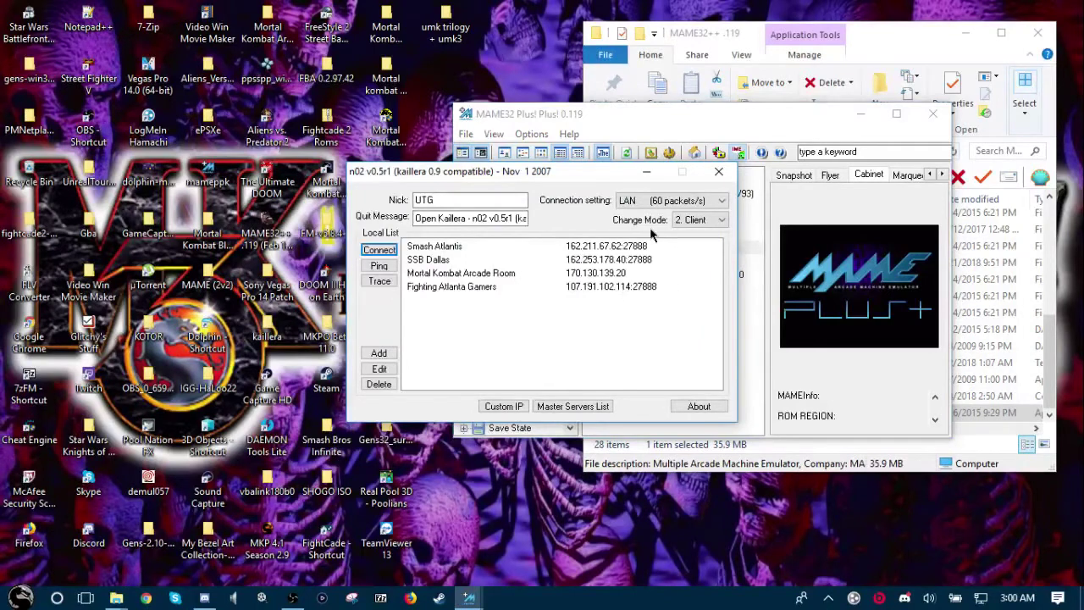
pyautogui.click(686, 222)
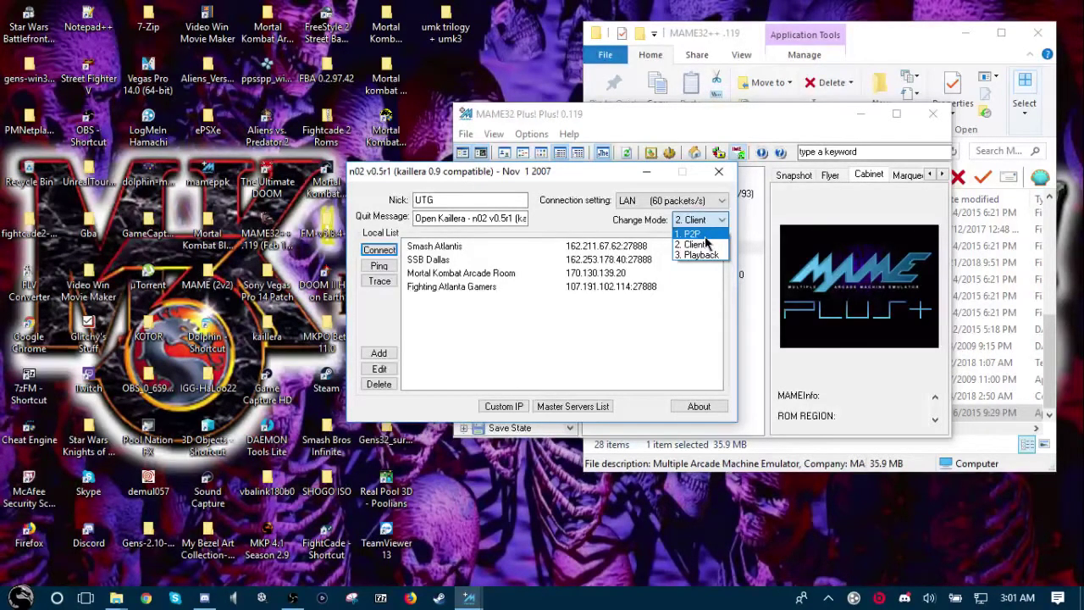
pyautogui.click(703, 235)
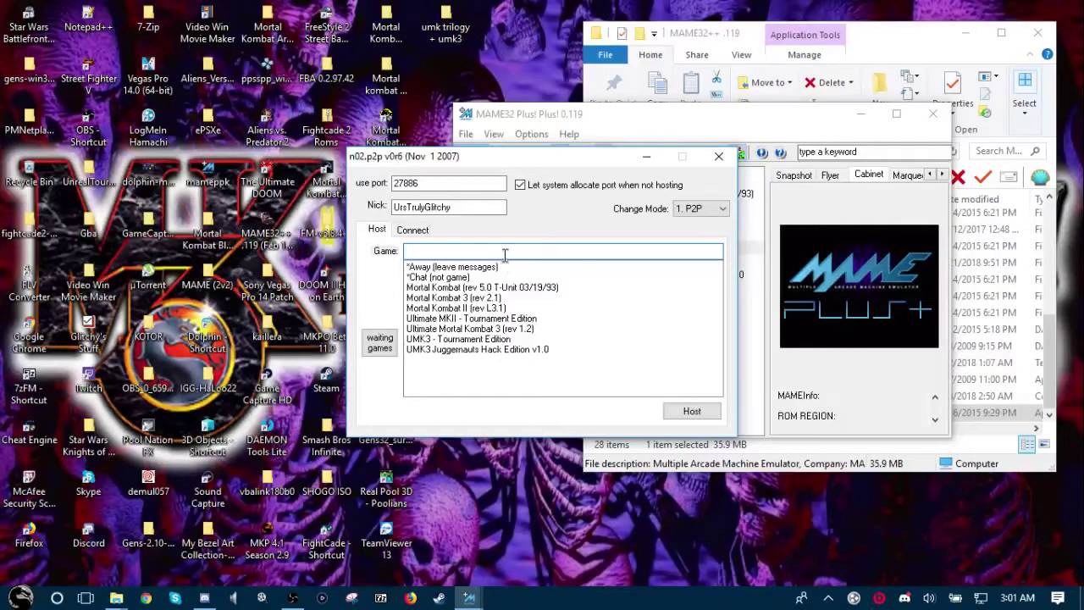
# Host a P2P session of Ultimate Mortal Kombat 3 (rev 1.2) with ready status set, and close its connection window
pyautogui.click(465, 331)
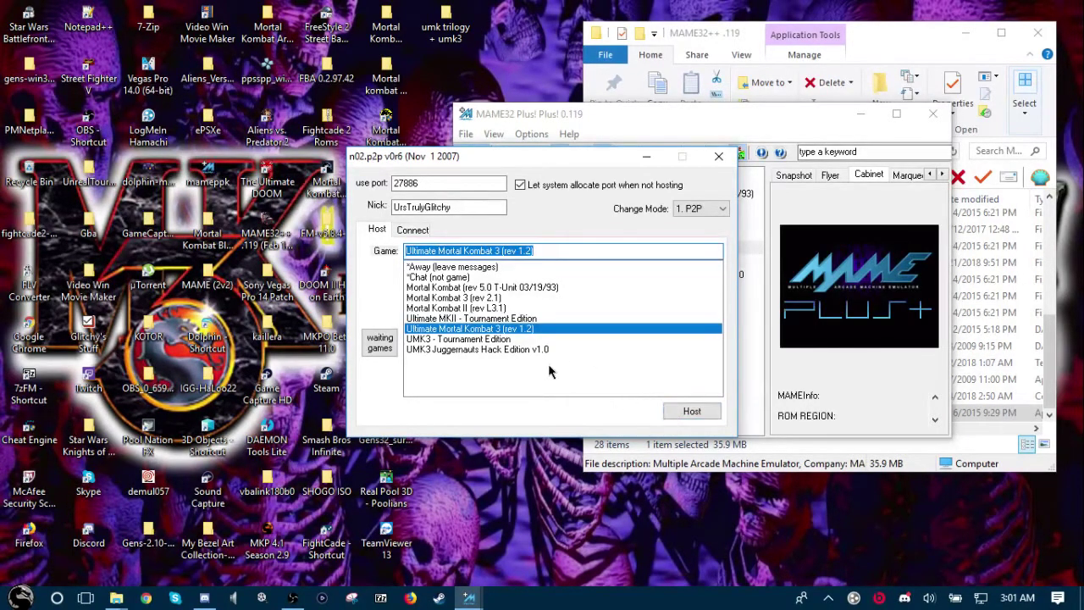
pyautogui.click(690, 412)
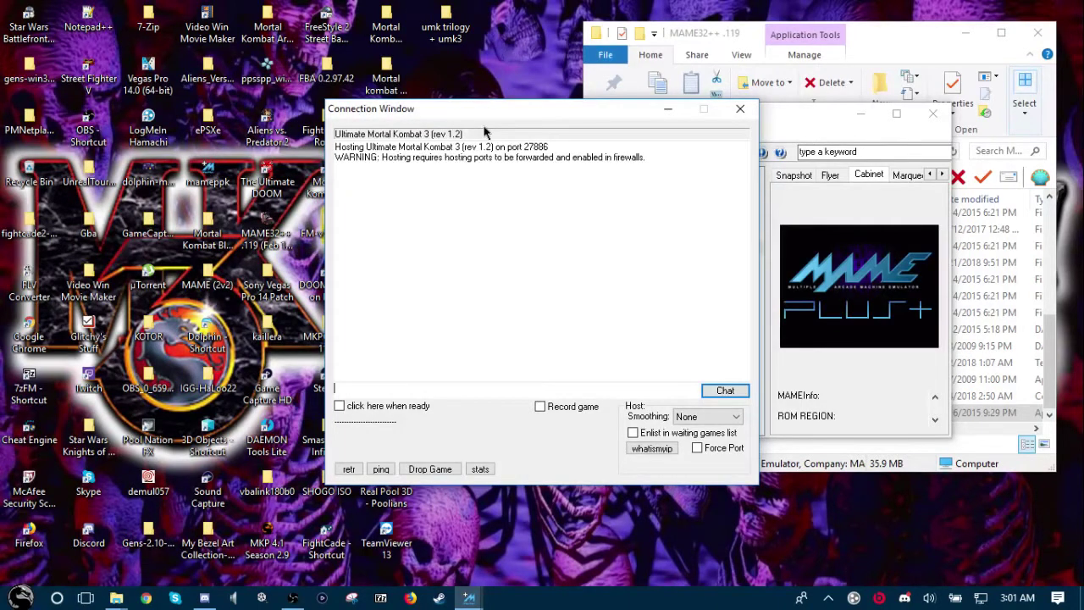
pyautogui.click(340, 408)
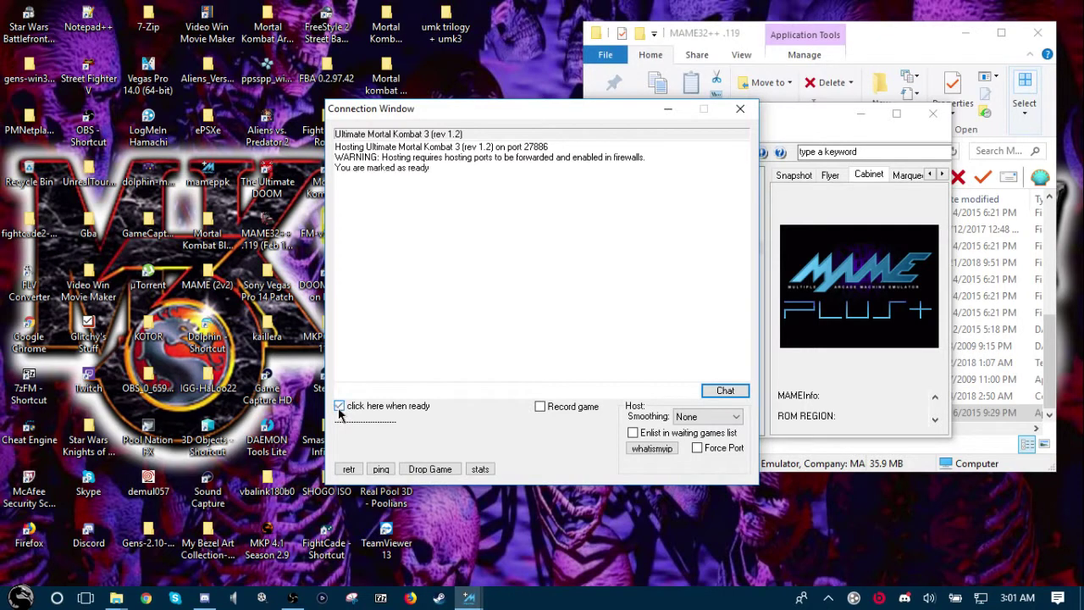
pyautogui.click(741, 110)
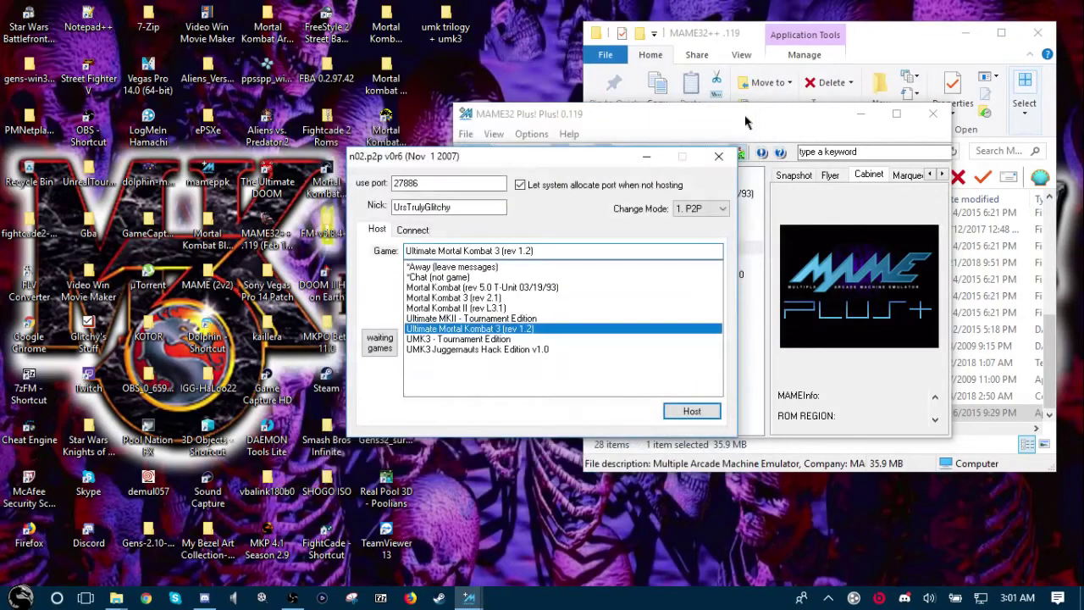
# Change Kaillera to Client mode and connect to the Fighting Atlanta Gamers server from the master servers list
pyautogui.click(693, 211)
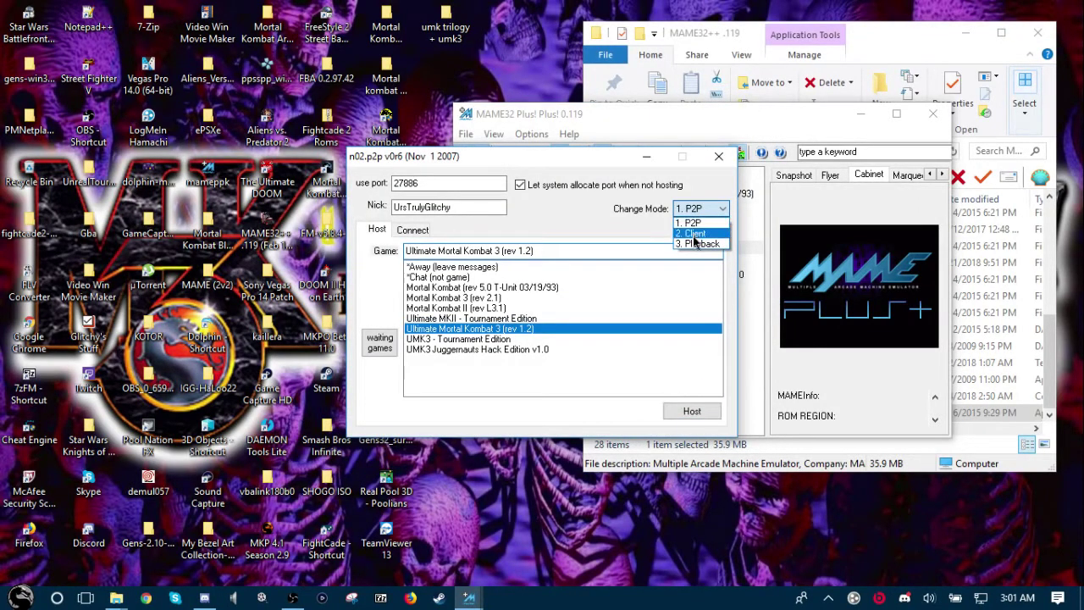
pyautogui.click(693, 235)
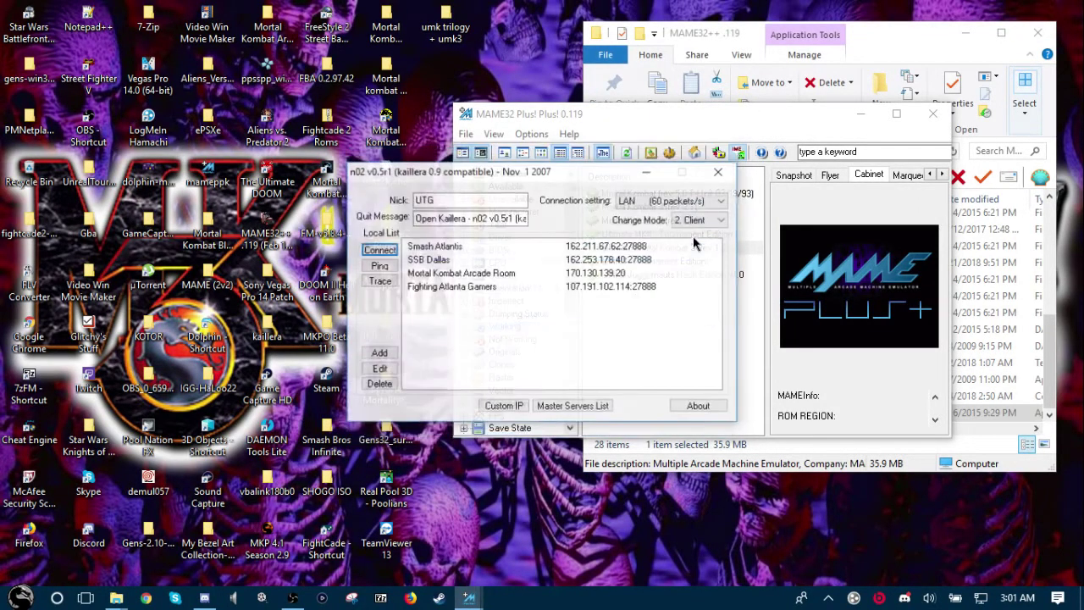
pyautogui.click(573, 407)
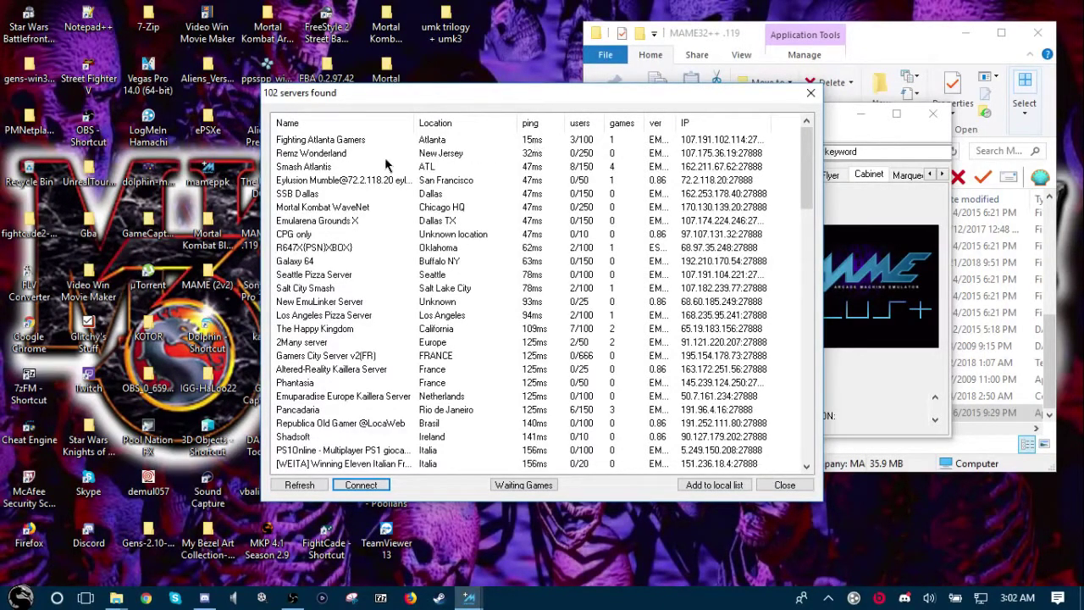
pyautogui.doubleClick(439, 146)
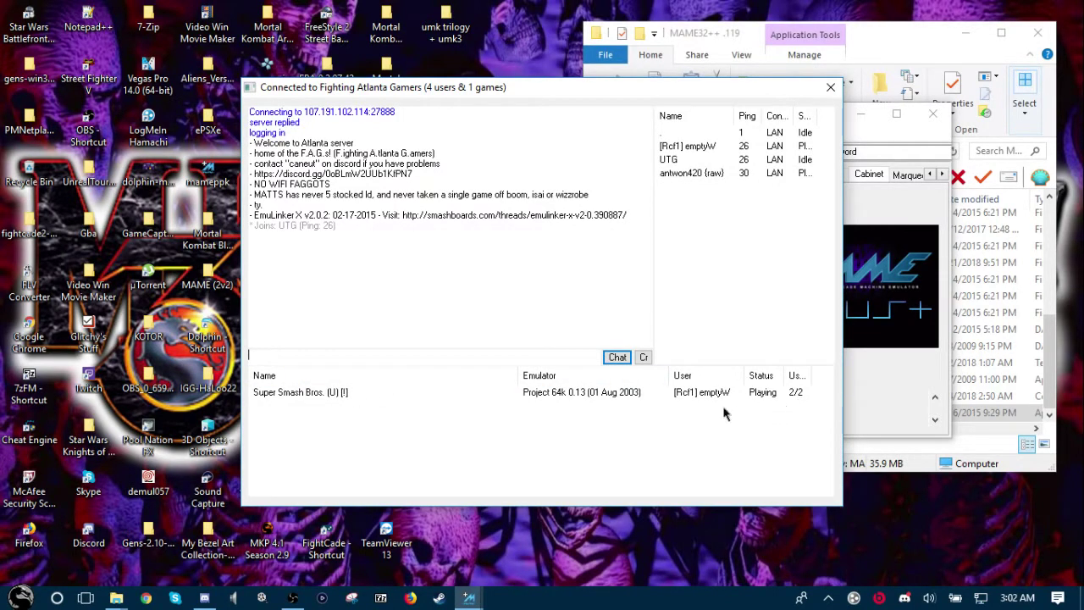
# Create a UMK3 Juggernauts Hack Edition v1.0 game room on the Fighting Atlanta Gamers server and leave the room
pyautogui.rightClick(431, 444)
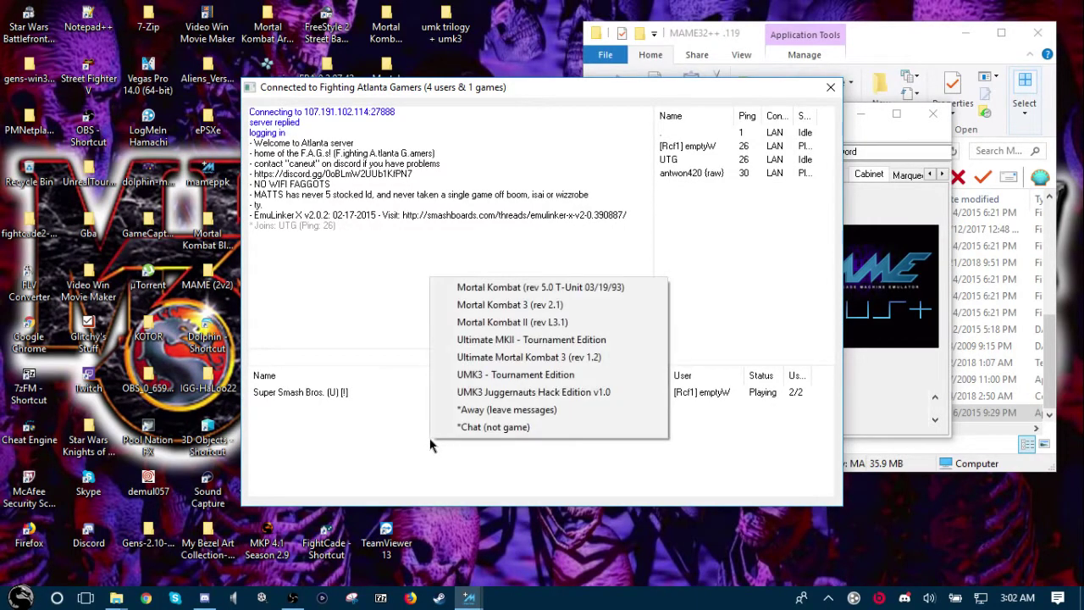
pyautogui.click(496, 394)
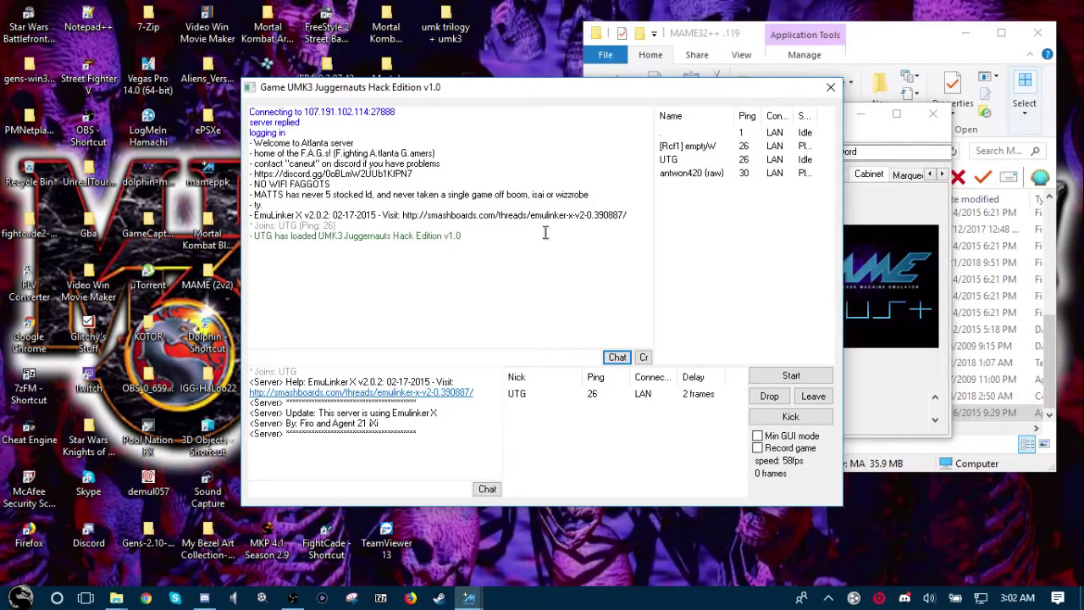
pyautogui.click(813, 396)
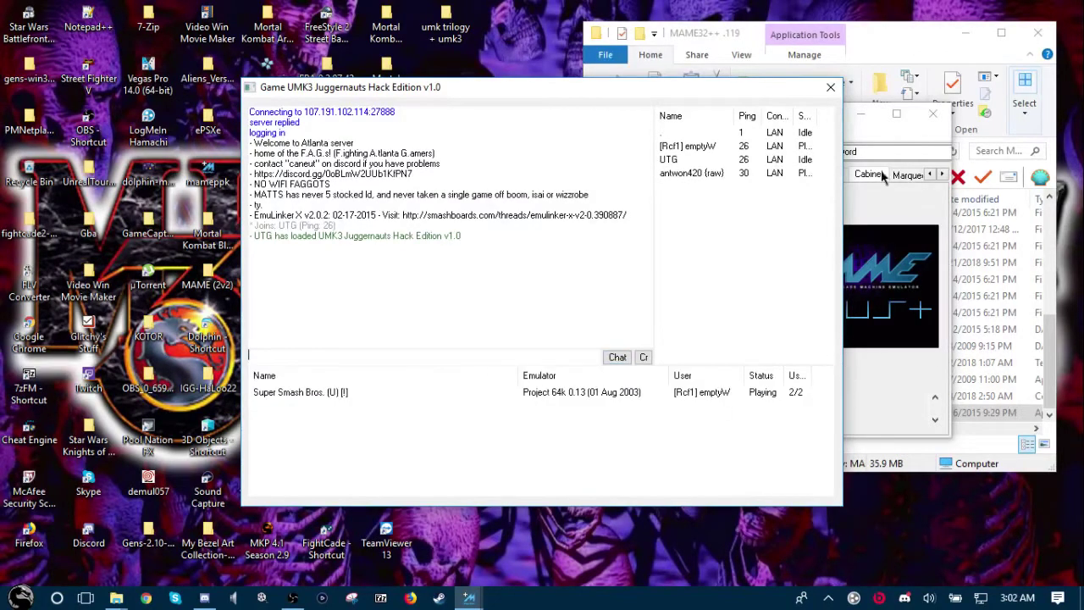
# Disconnect from the server and close the Kaillera windows, MAME32 and its folder window
pyautogui.click(824, 91)
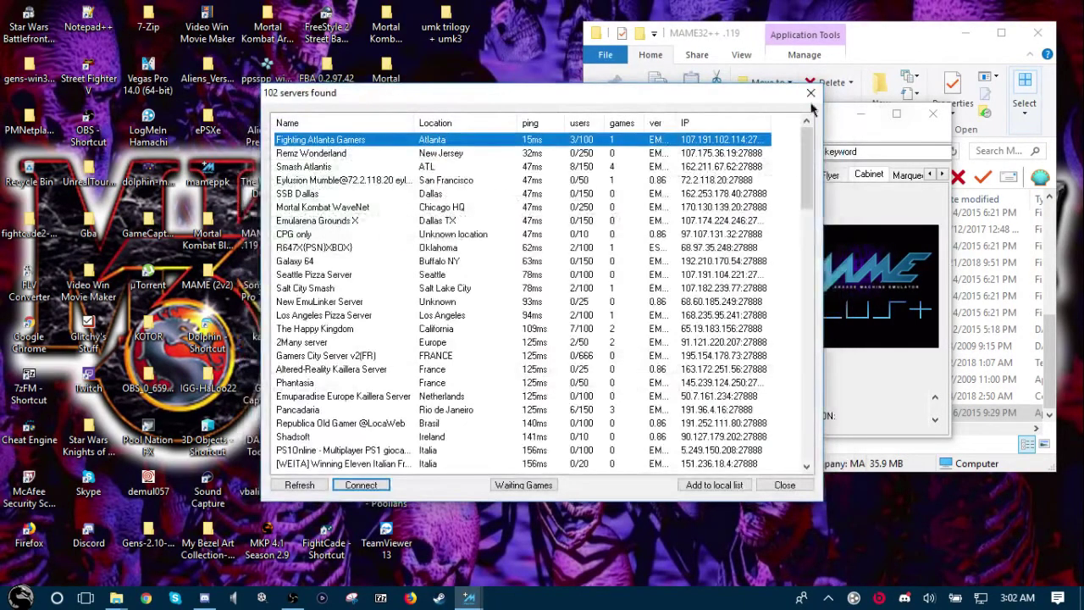
pyautogui.click(809, 95)
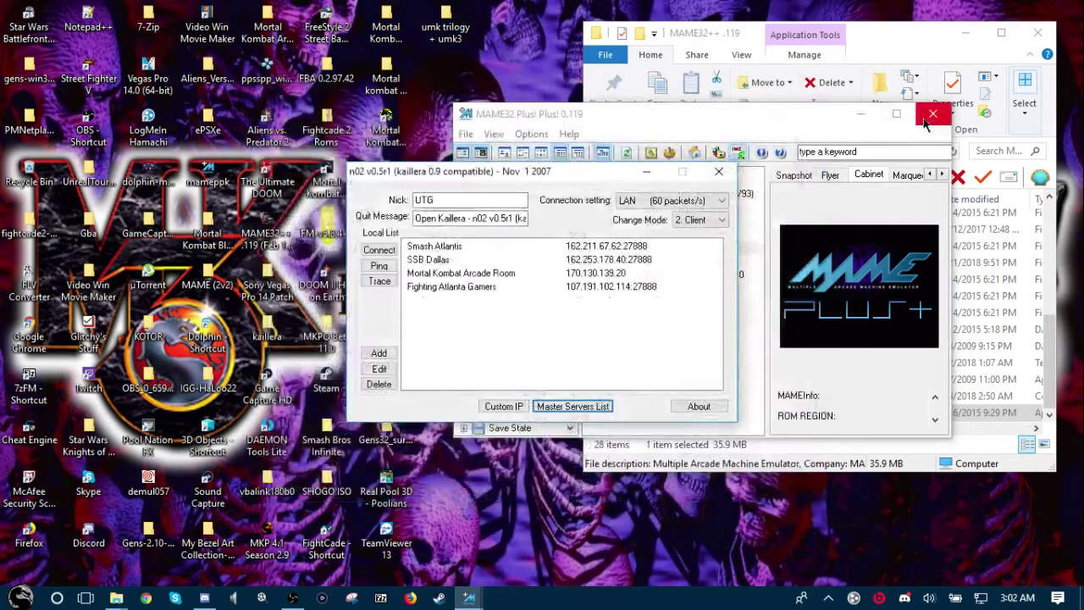
pyautogui.click(721, 172)
pyautogui.click(933, 113)
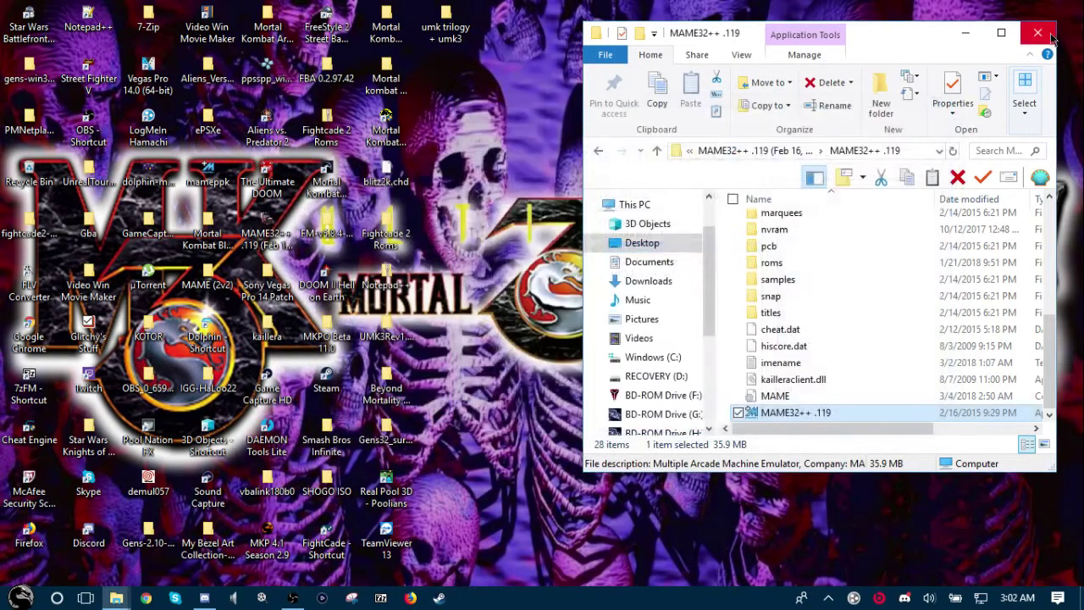
pyautogui.click(1038, 32)
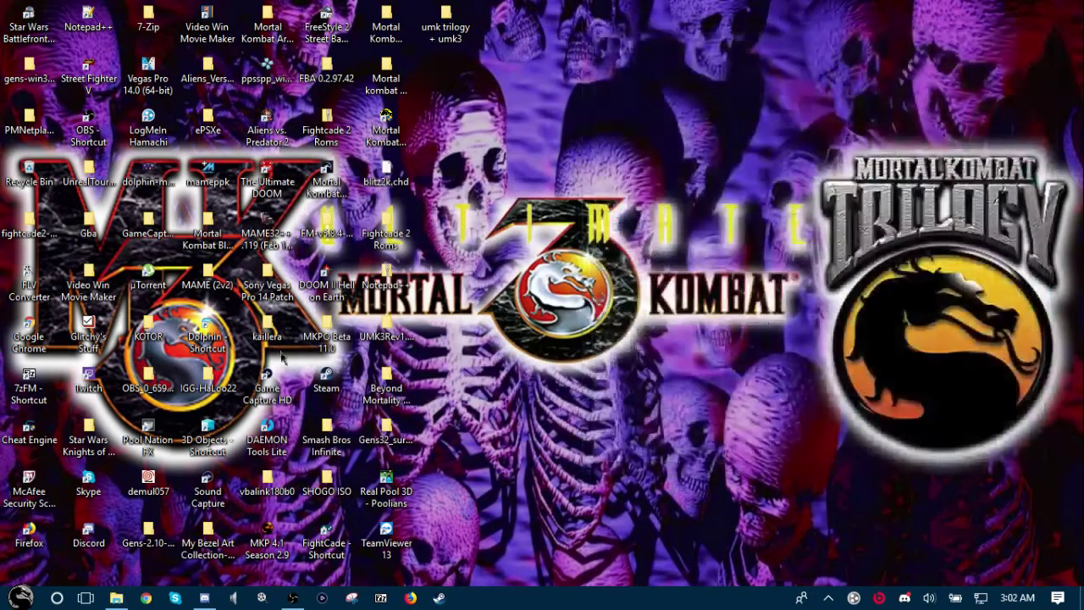
# Launch the mupen64k-0.8 emulator from the Mupen64K 0.8 folder and minimize the folder window
pyautogui.click(116, 597)
pyautogui.doubleClick(760, 203)
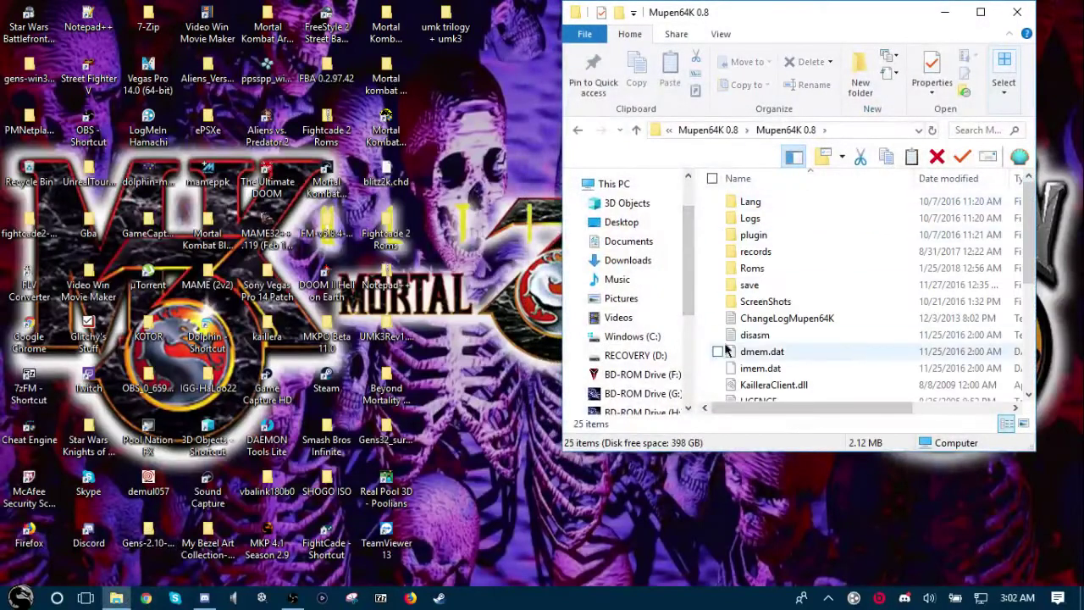
pyautogui.scroll(-5, 716, 356)
pyautogui.click(767, 326)
pyautogui.doubleClick(768, 326)
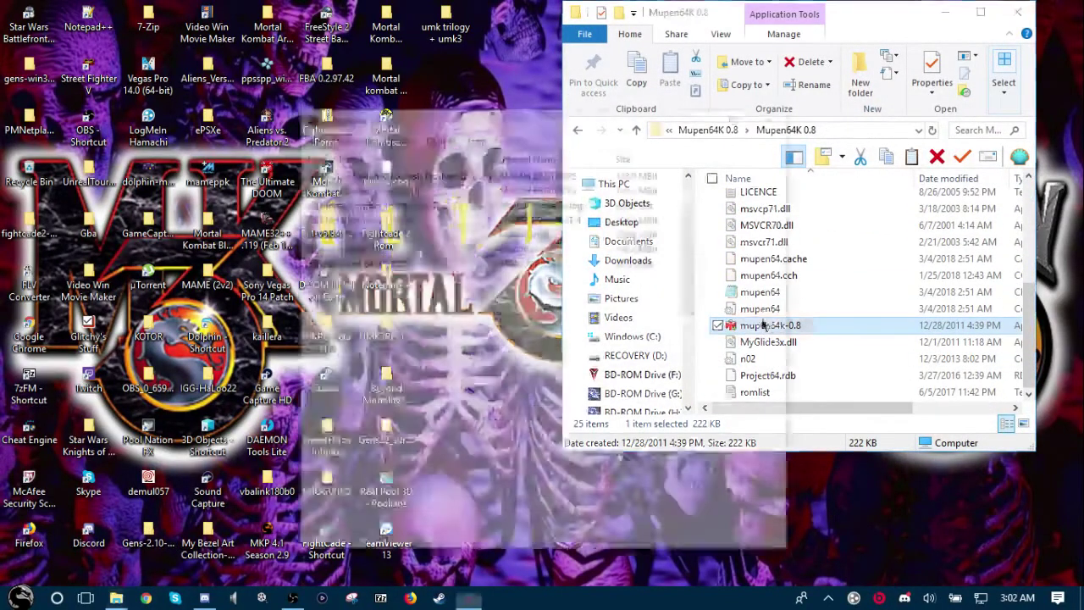
pyautogui.click(945, 18)
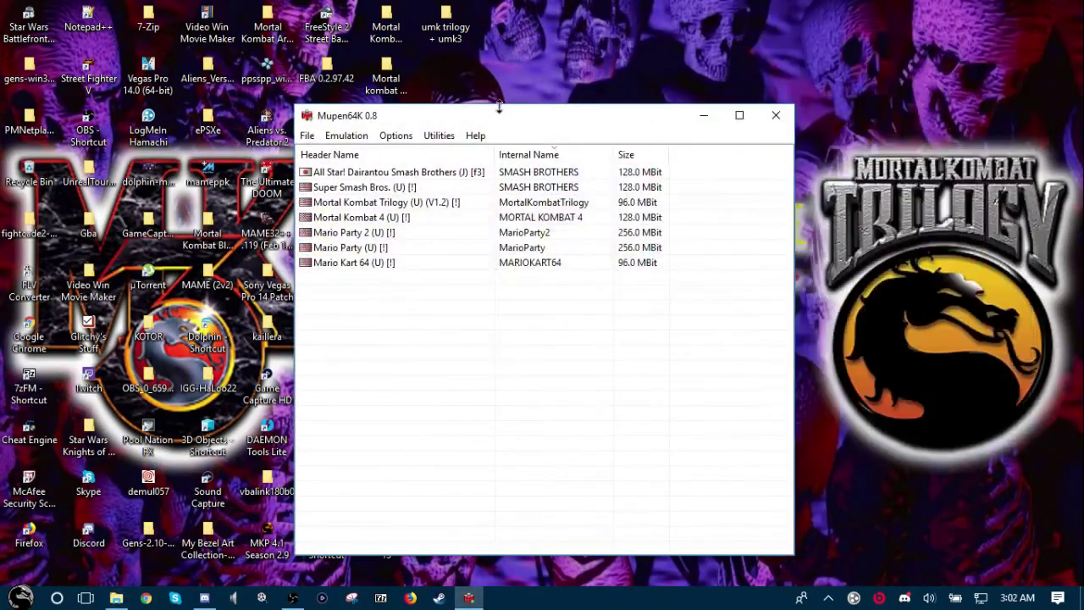
# Open Kaillera from Mupen64K 0.8 and change its mode to P2P
pyautogui.click(438, 137)
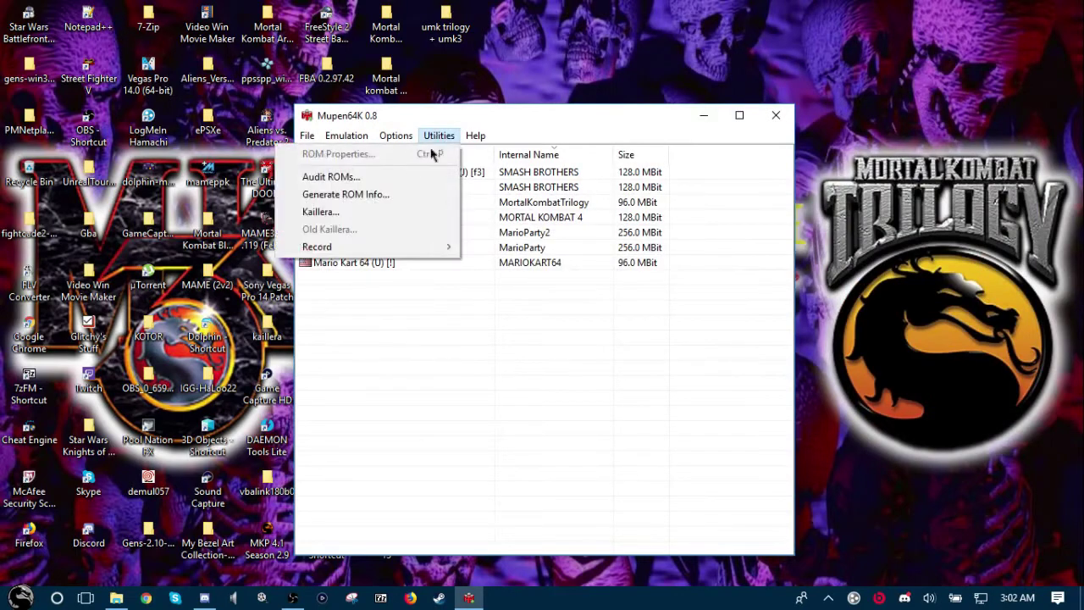
pyautogui.click(386, 212)
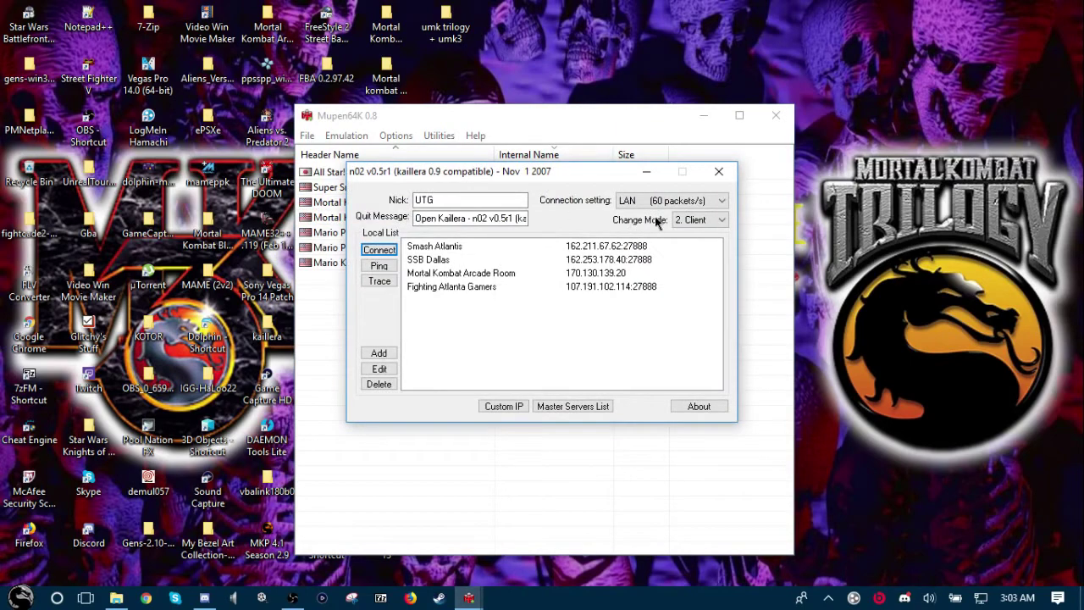
pyautogui.click(707, 219)
pyautogui.scroll(1, 708, 220)
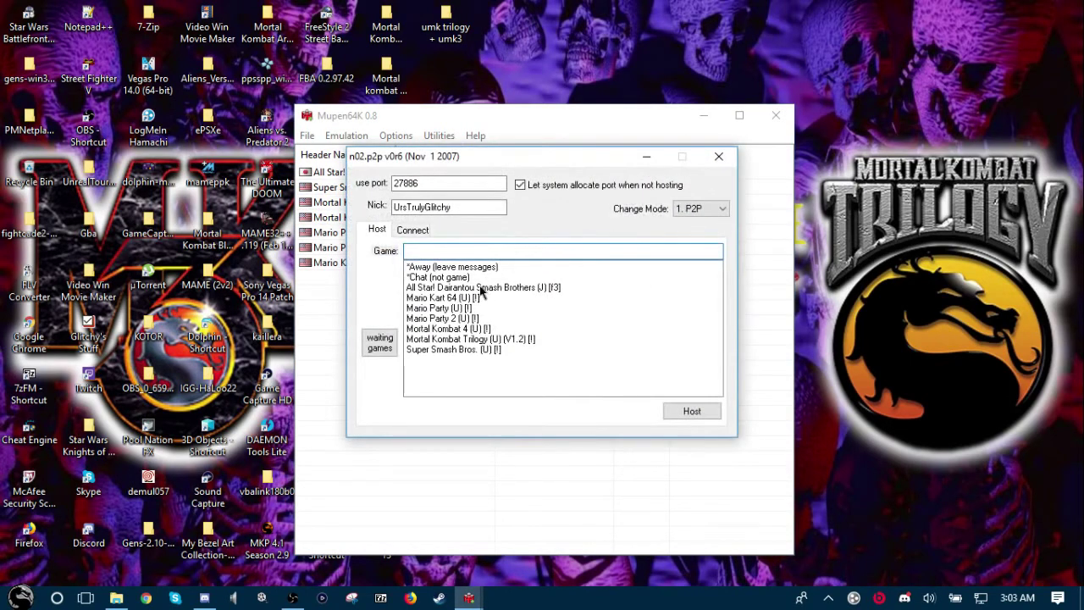
# Host a P2P session of Mortal Kombat Trilogy (U) (V1.2) [!] and close its connection window
pyautogui.click(485, 339)
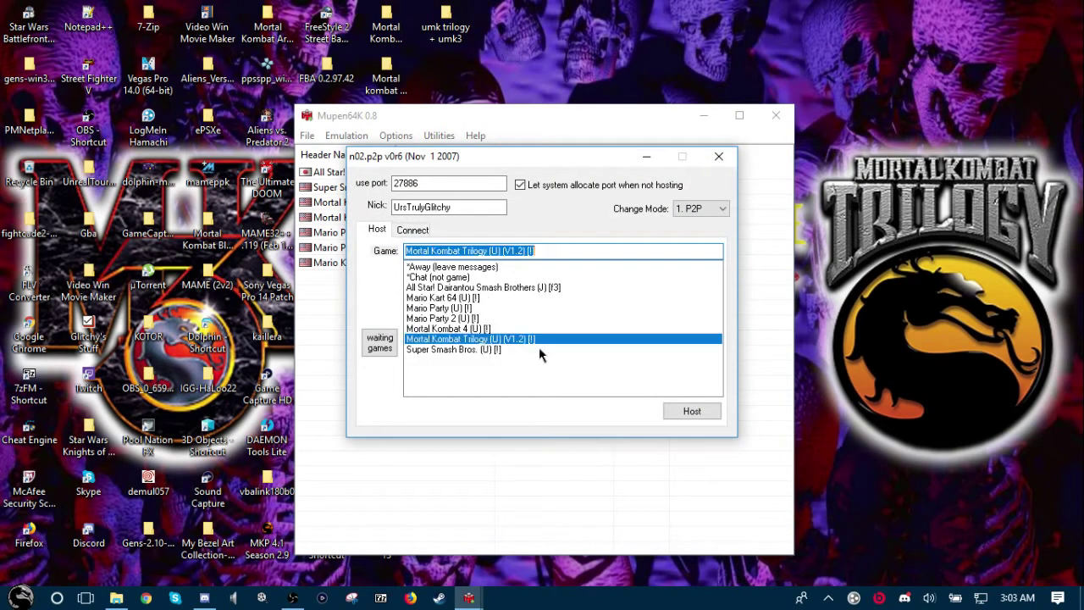
pyautogui.click(677, 412)
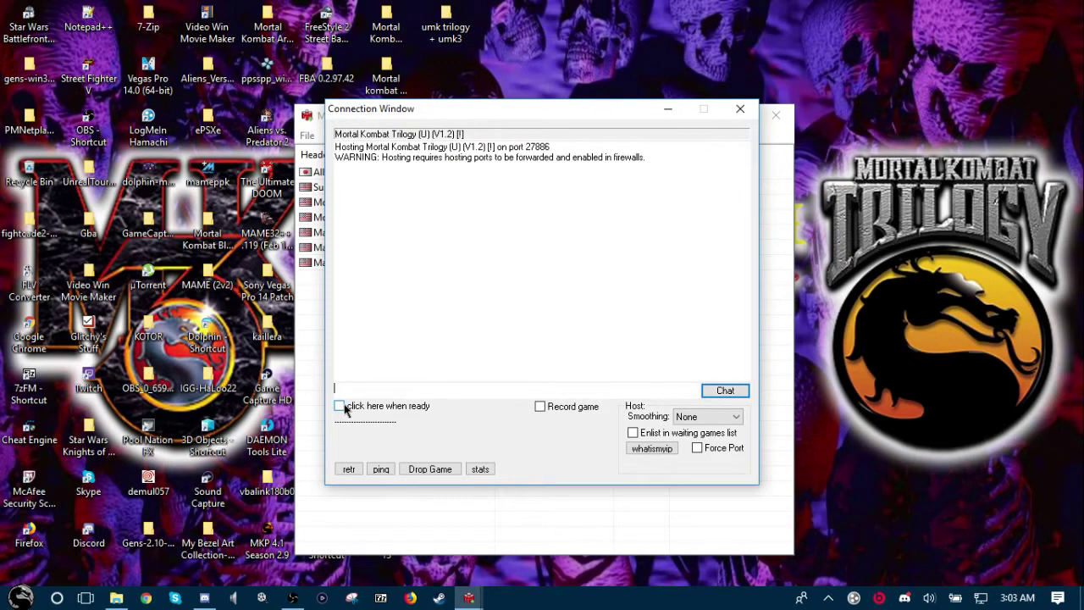
pyautogui.click(739, 109)
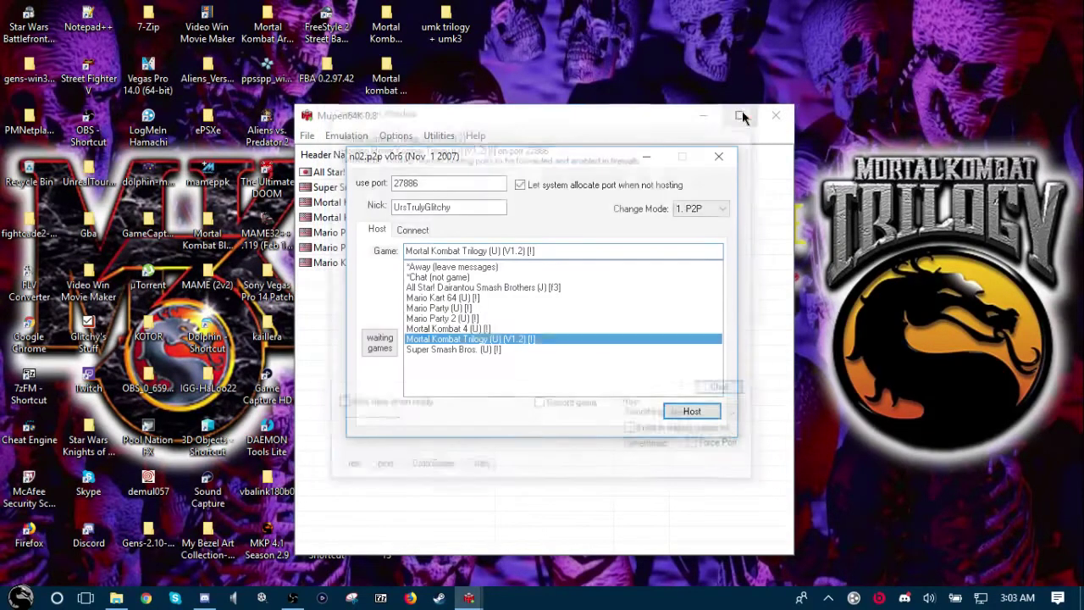
# Change the Kaillera mode for Mupen64K to 2. Client
pyautogui.click(718, 209)
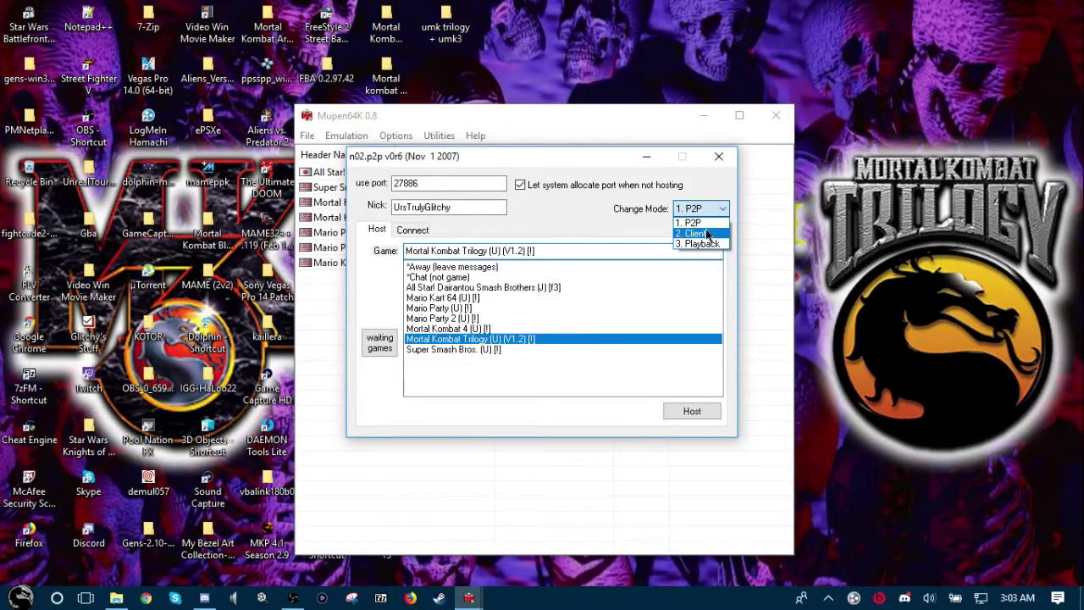
pyautogui.click(710, 234)
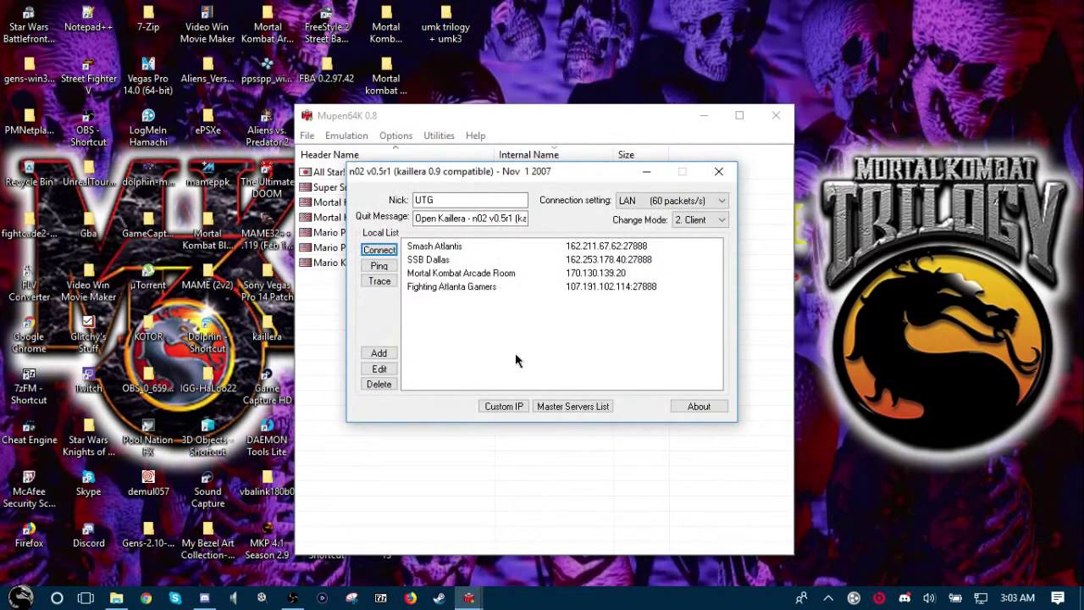
# Connect to the Smash Atlantis server from the master servers list and create a Mortal Kombat Trilogy (U) (V1.2) [!] game there
pyautogui.click(548, 408)
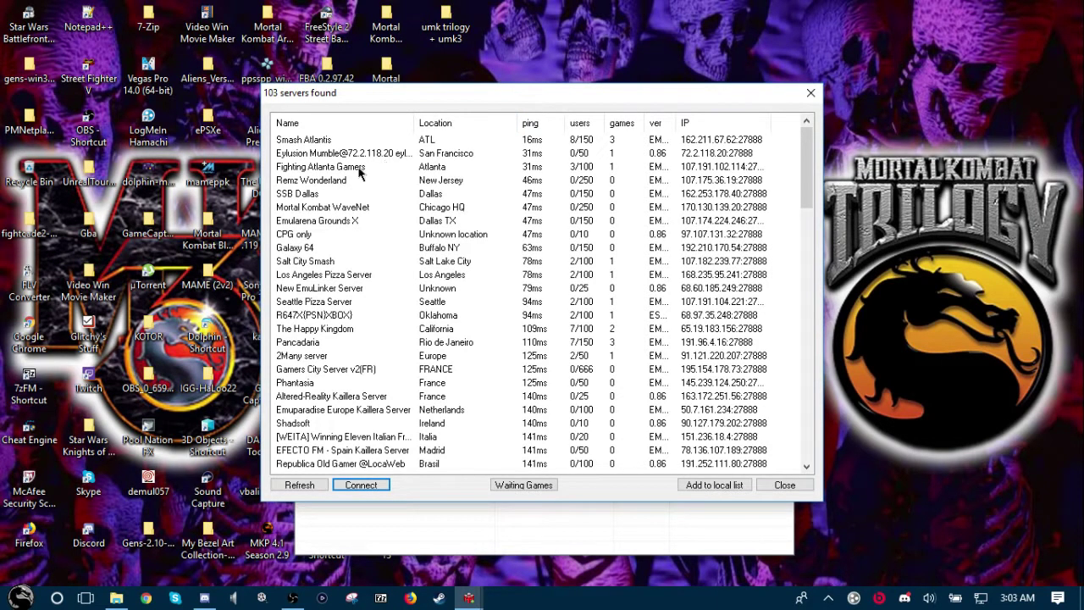
pyautogui.doubleClick(455, 140)
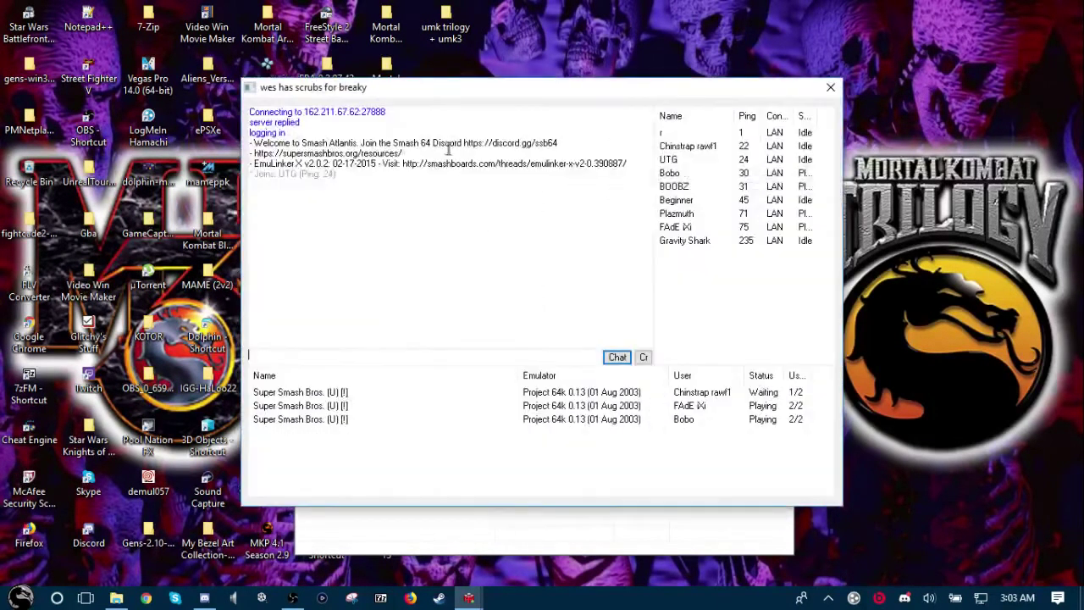
pyautogui.rightClick(433, 465)
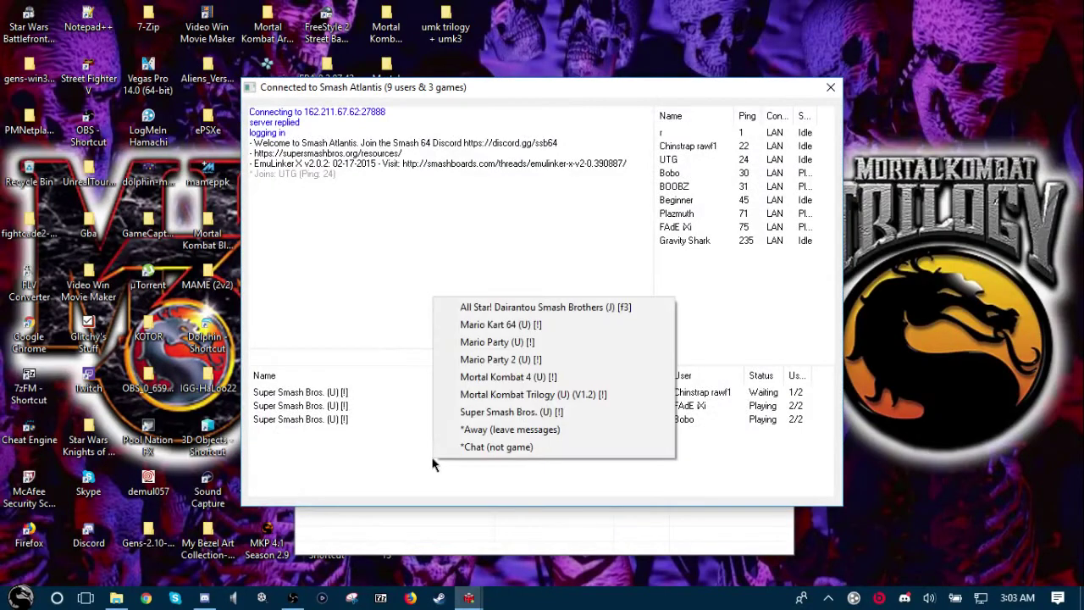
pyautogui.click(507, 397)
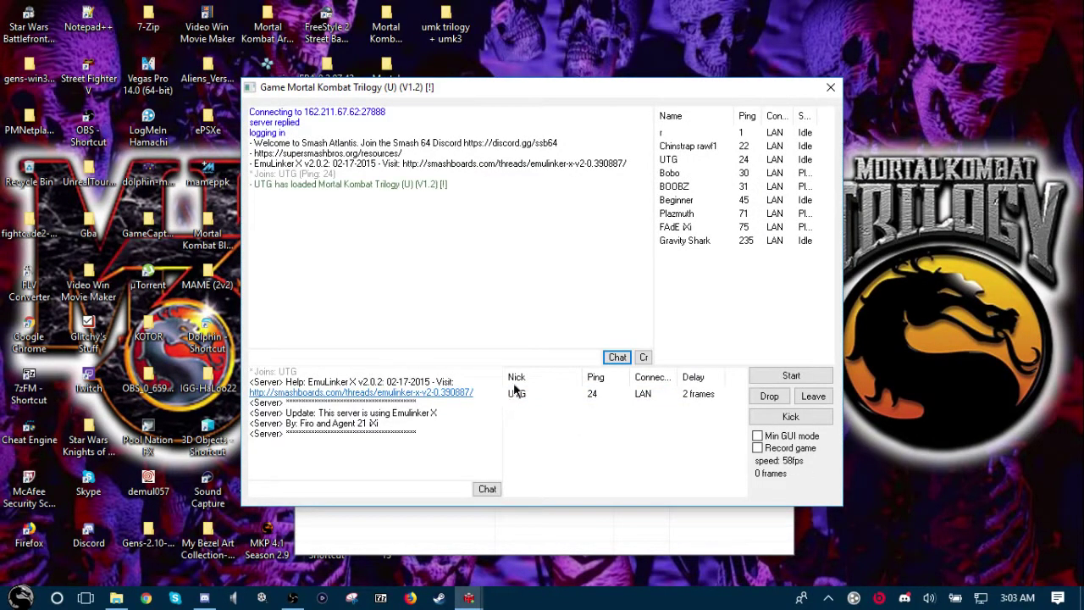
# Close the Smash Atlantis server window, the Kaillera window and the Mupen64K 0.8 emulator
pyautogui.click(830, 88)
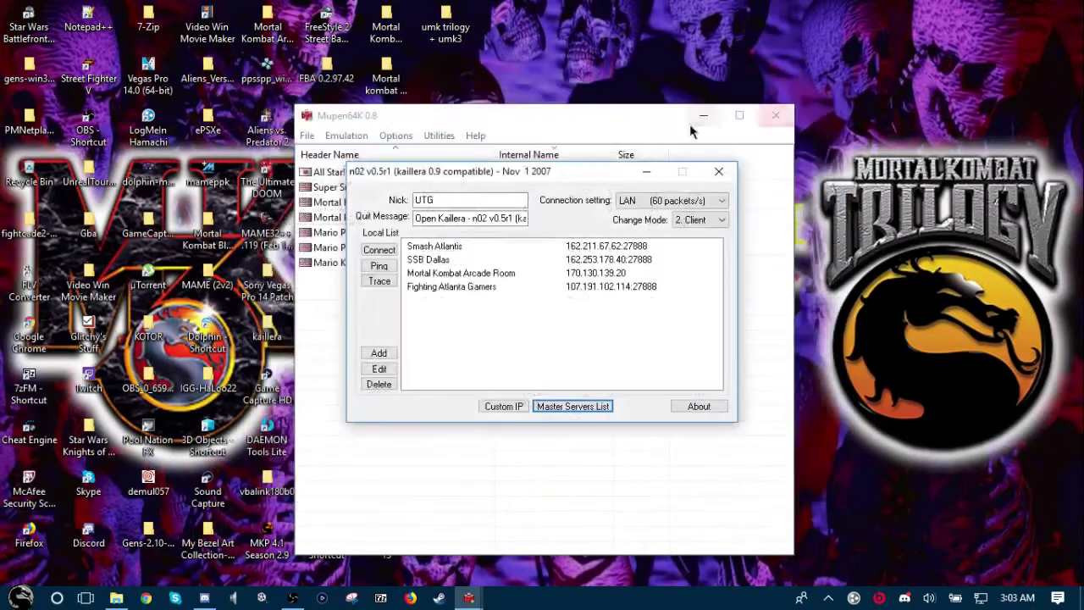
pyautogui.click(717, 174)
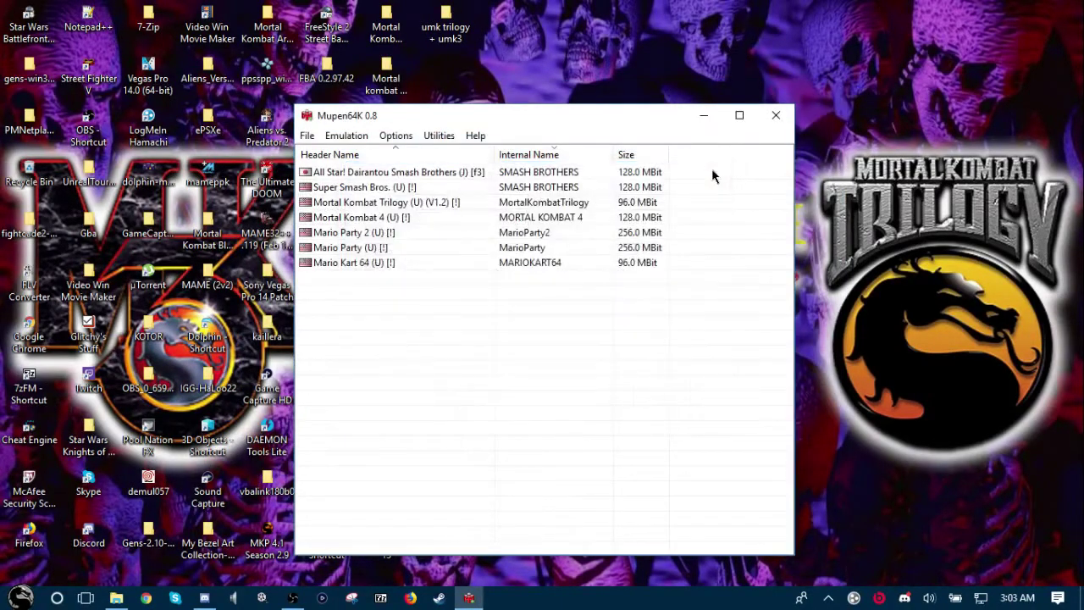
pyautogui.click(773, 122)
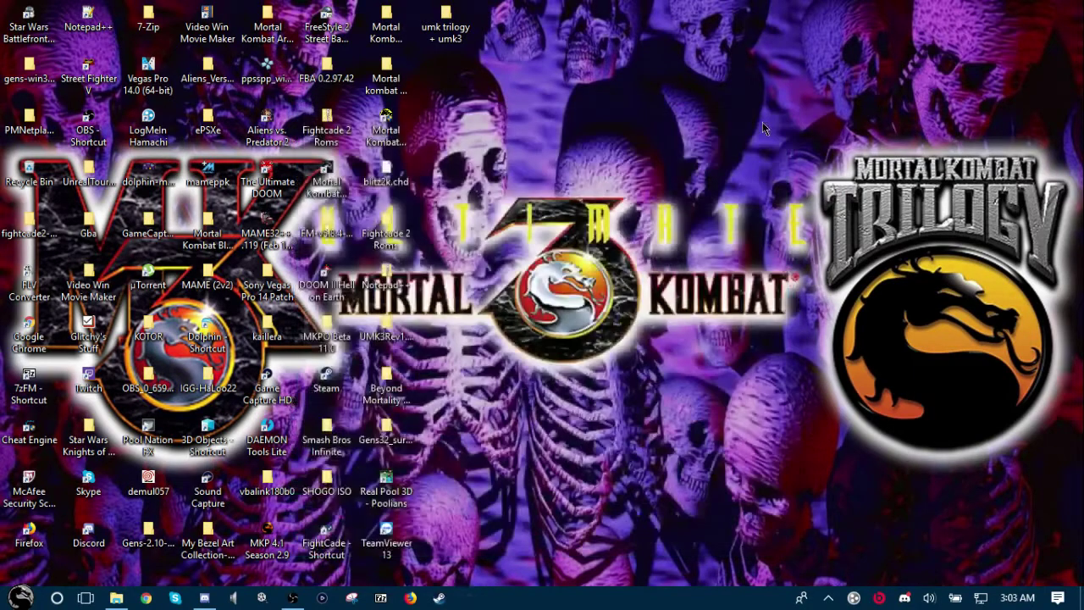